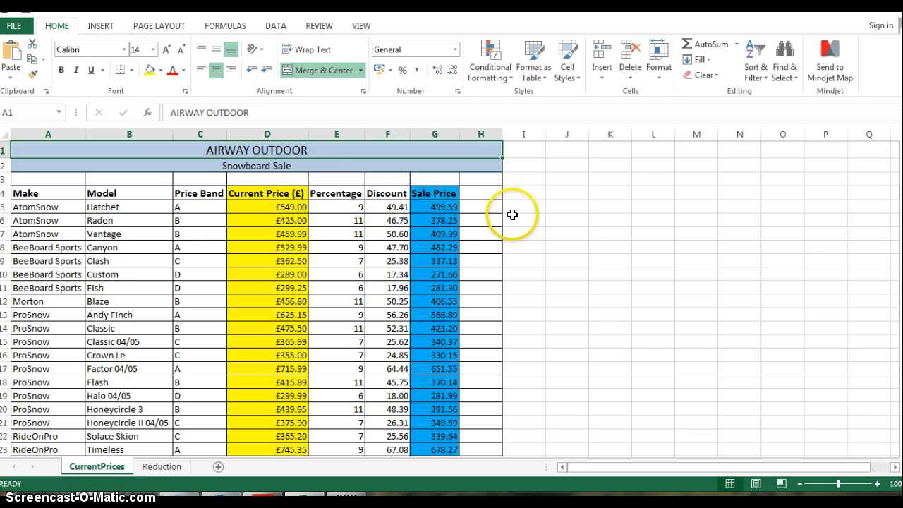
Select the Model and Sale Price columns together with their headings, cells B4:B23 and G4:G23
left_click(578, 218)
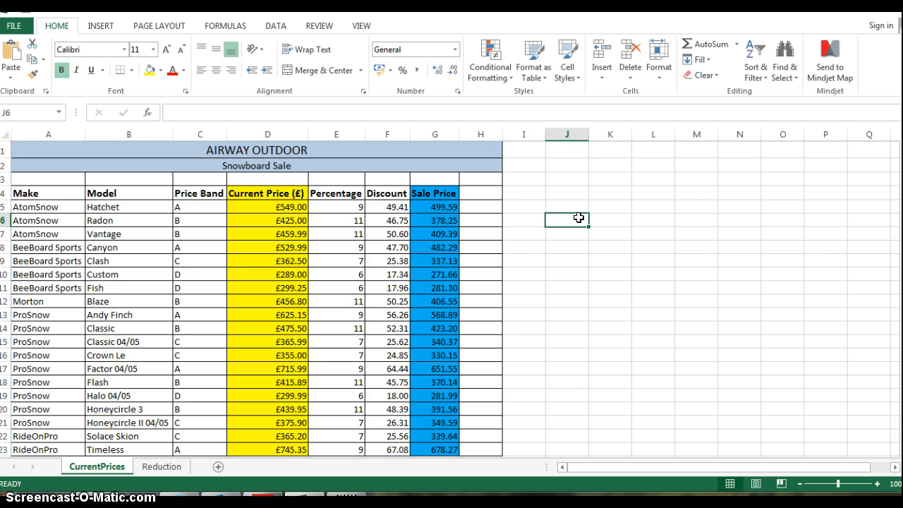
scroll(578, 217, "down", 1)
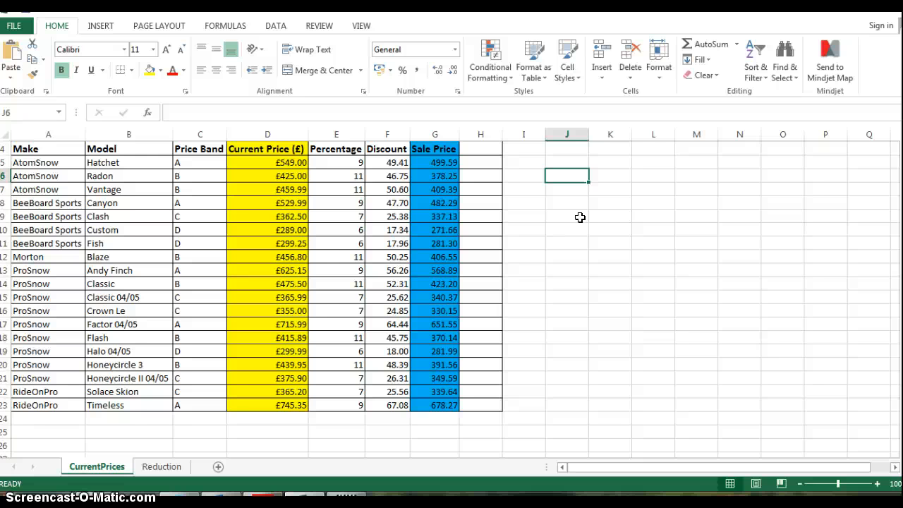
scroll(580, 217, "up", 1)
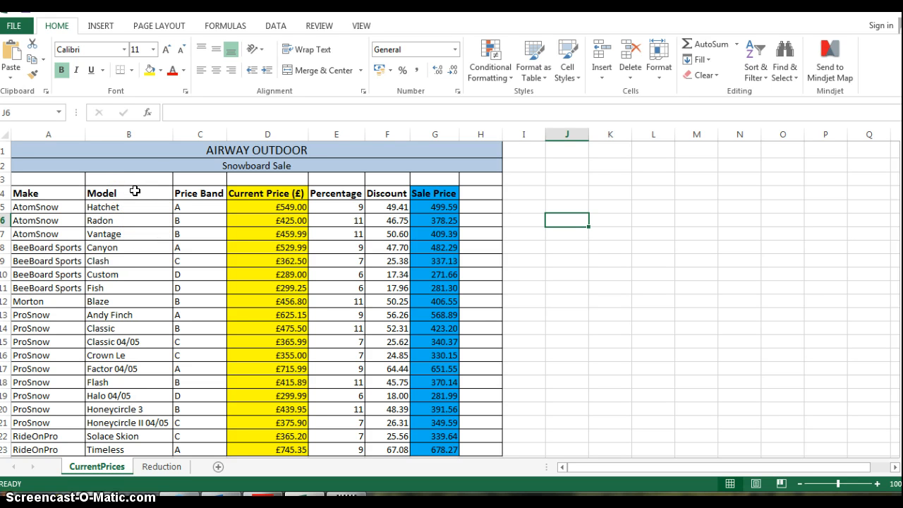
left_click(455, 193)
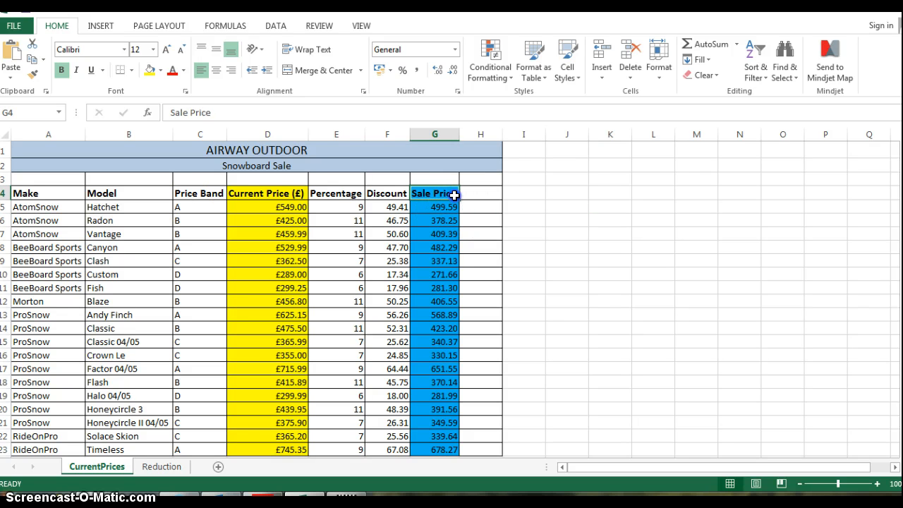
left_click(119, 195)
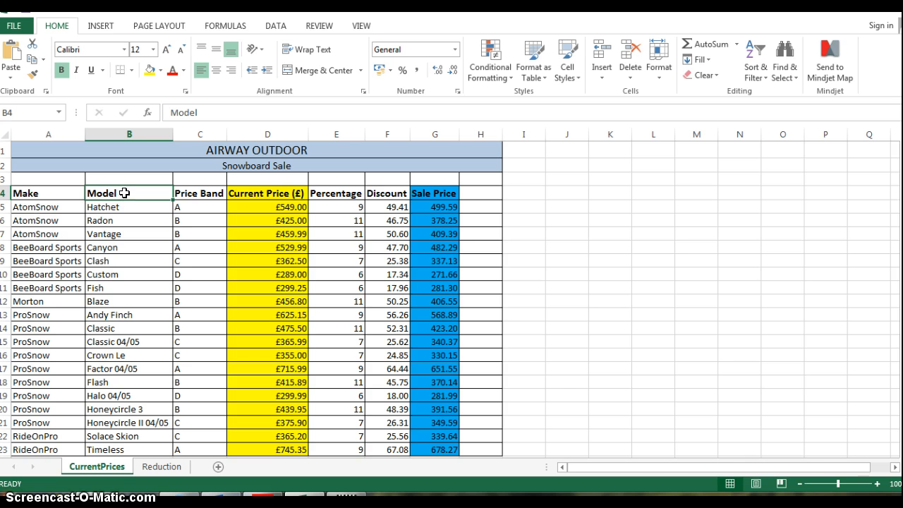
left_click(124, 192)
left_click_drag(125, 193, 124, 390)
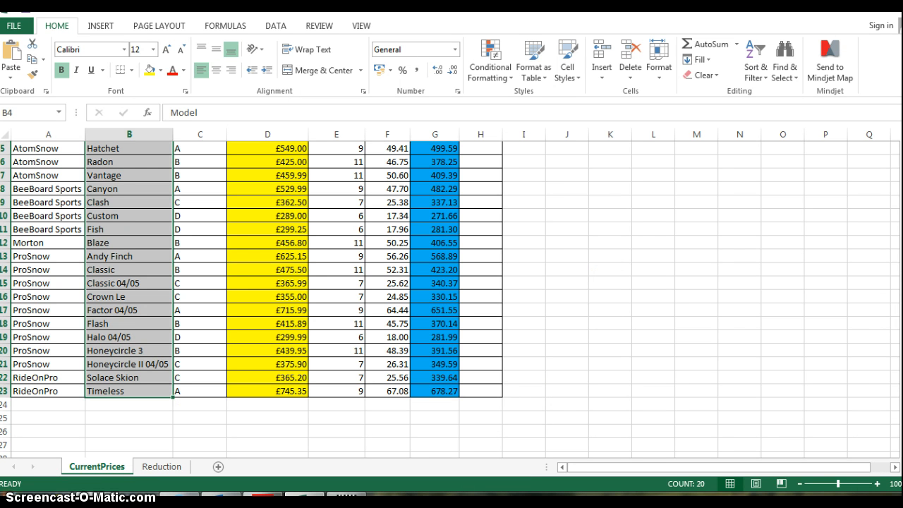
scroll(452, 296, "up", 1)
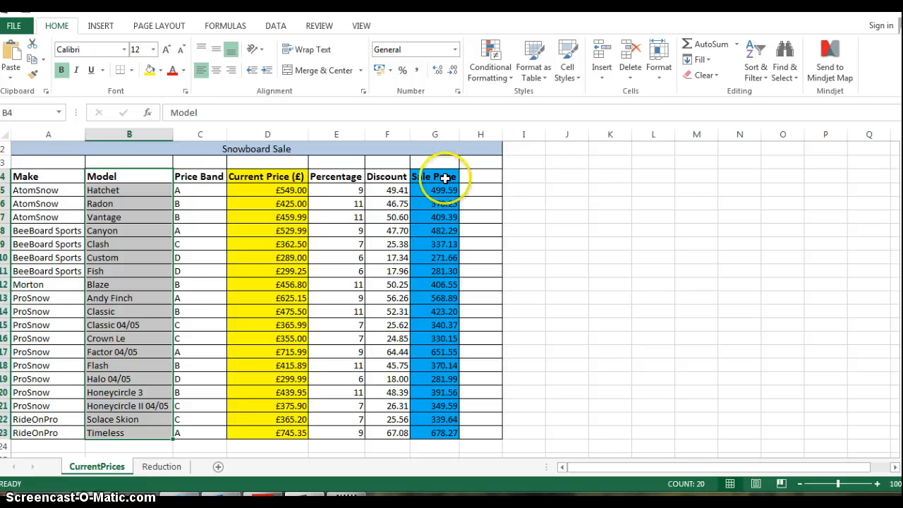
left_click(445, 177, "ctrl")
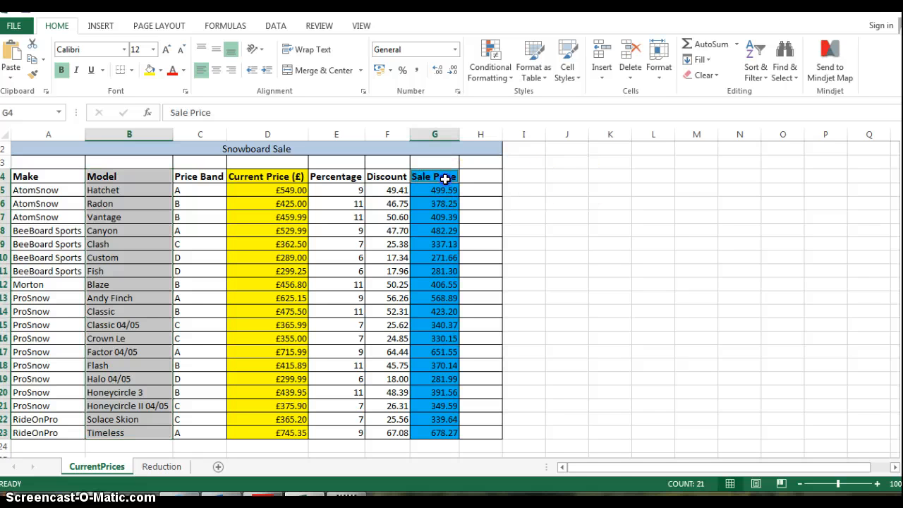
left_click_drag(445, 178, 435, 432)
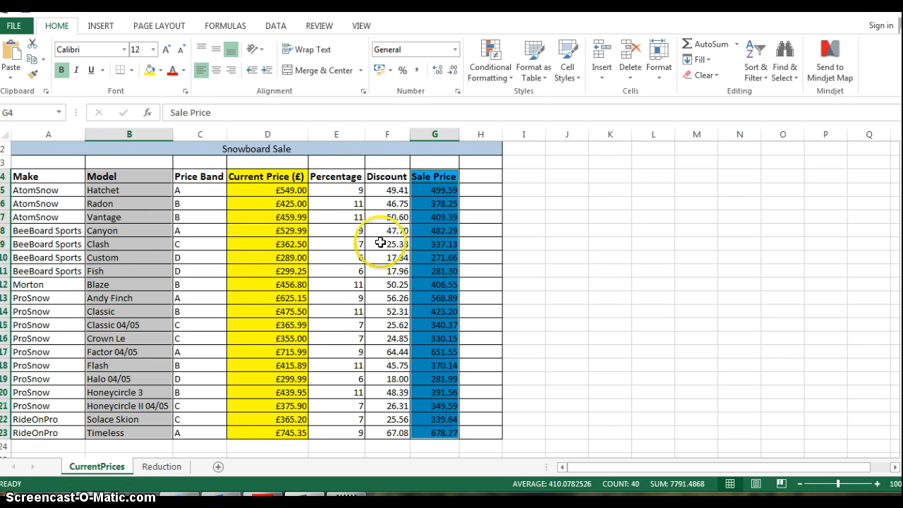
Insert a 3-D clustered column chart from the selected Model and Sale Price data
left_click(95, 28)
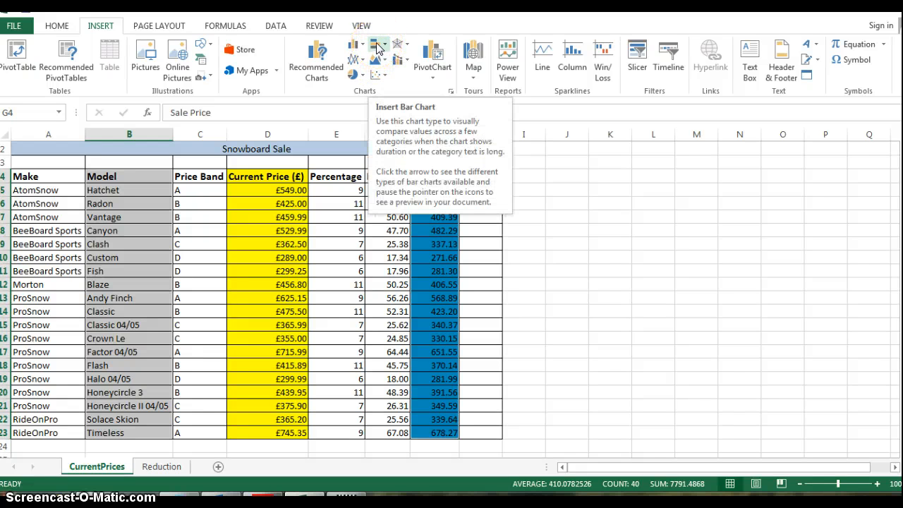
left_click(355, 49)
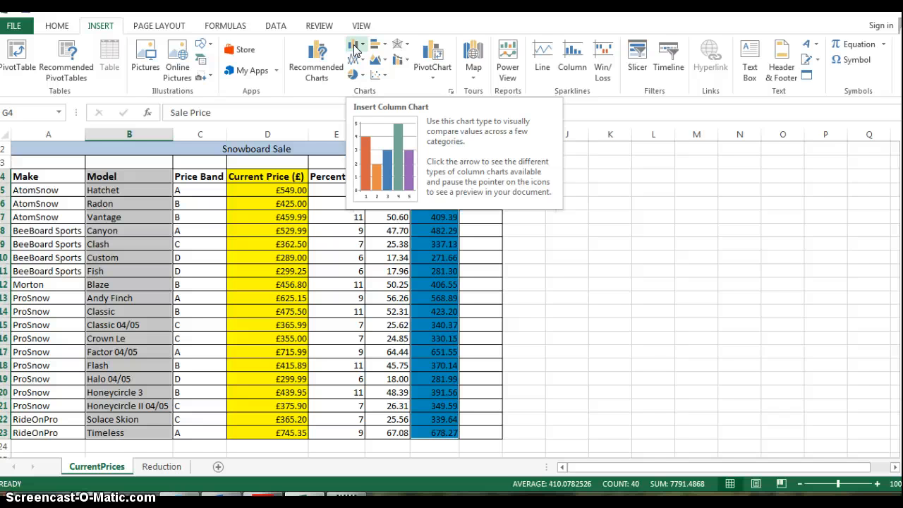
left_click(356, 48)
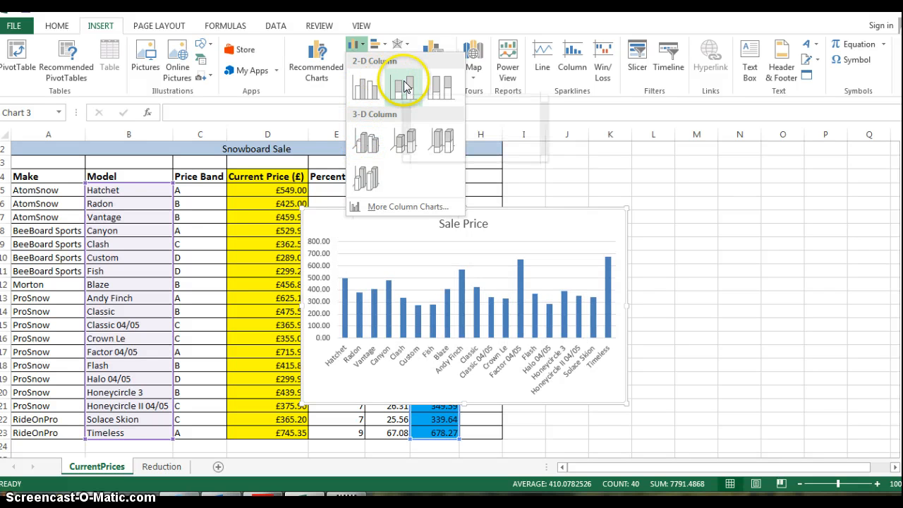
left_click(372, 145)
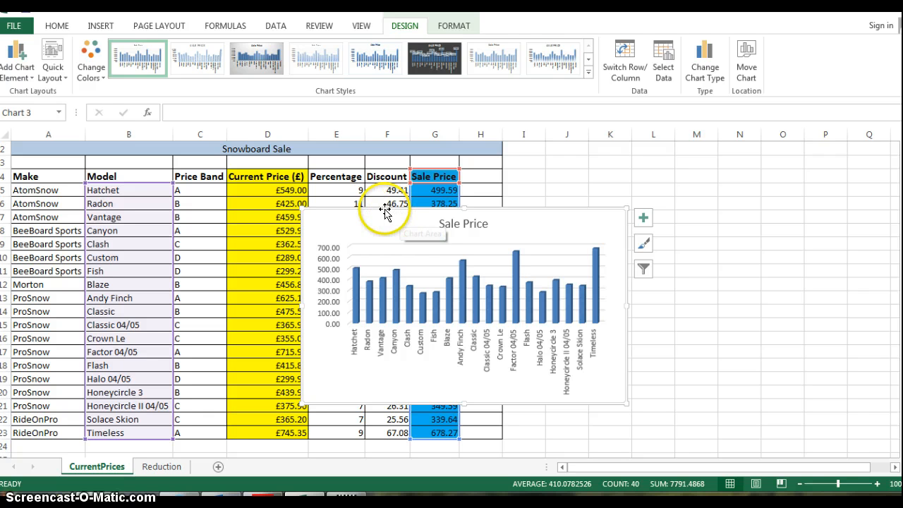
Apply the chart layout with a chart title, both axis titles and a side legend, and recolour the columns with the monochromatic aqua palette
left_click(52, 57)
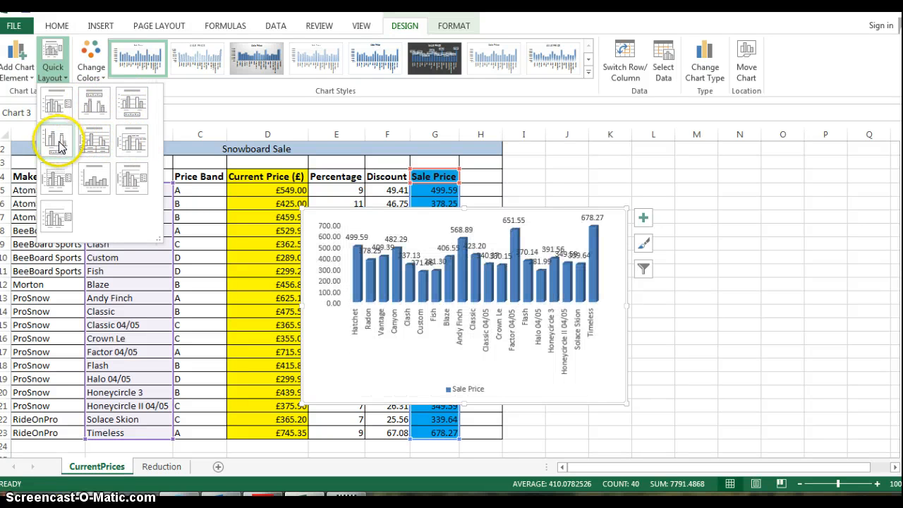
left_click(132, 182)
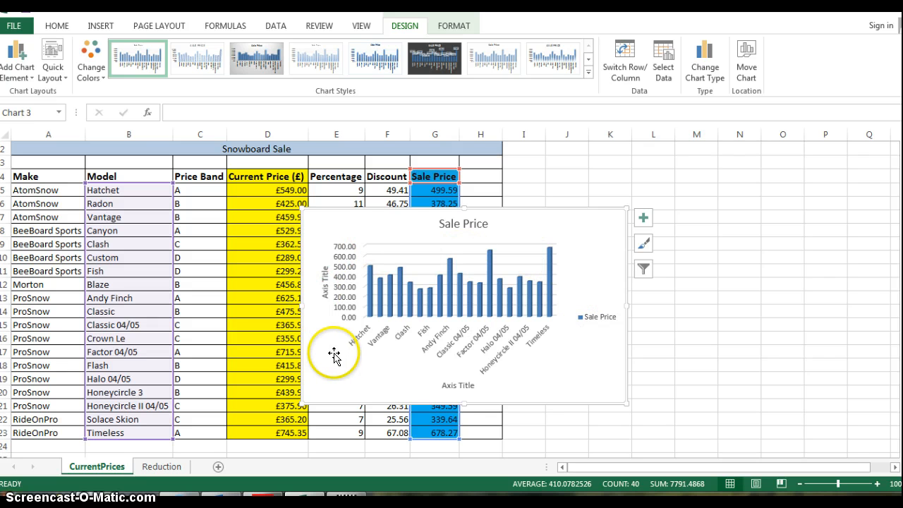
left_click(92, 60)
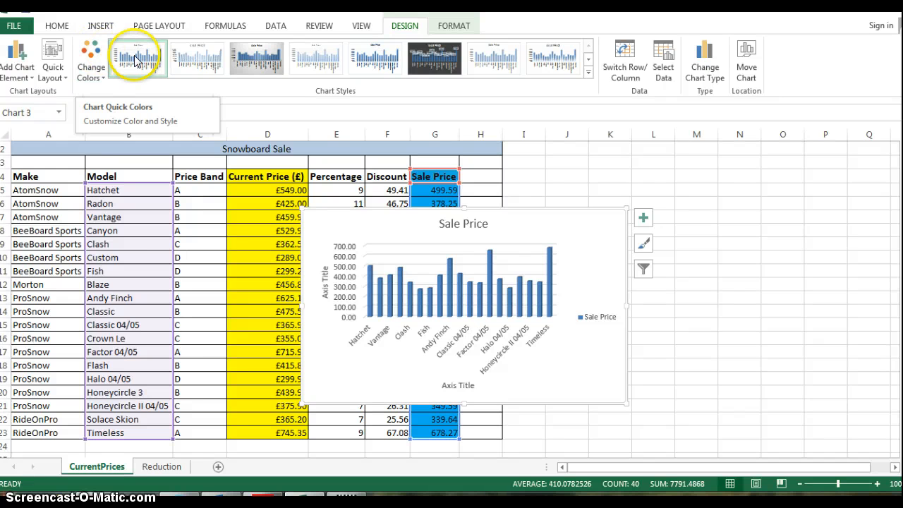
left_click(177, 56)
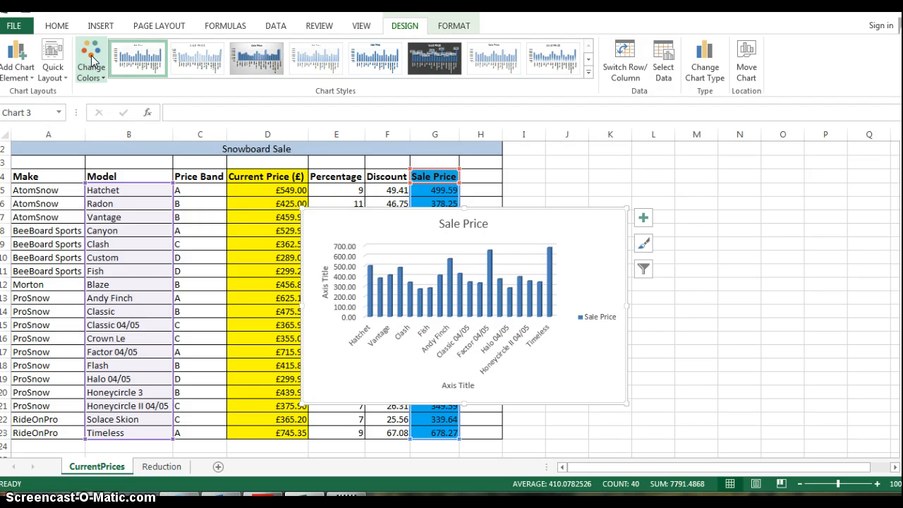
left_click(96, 75)
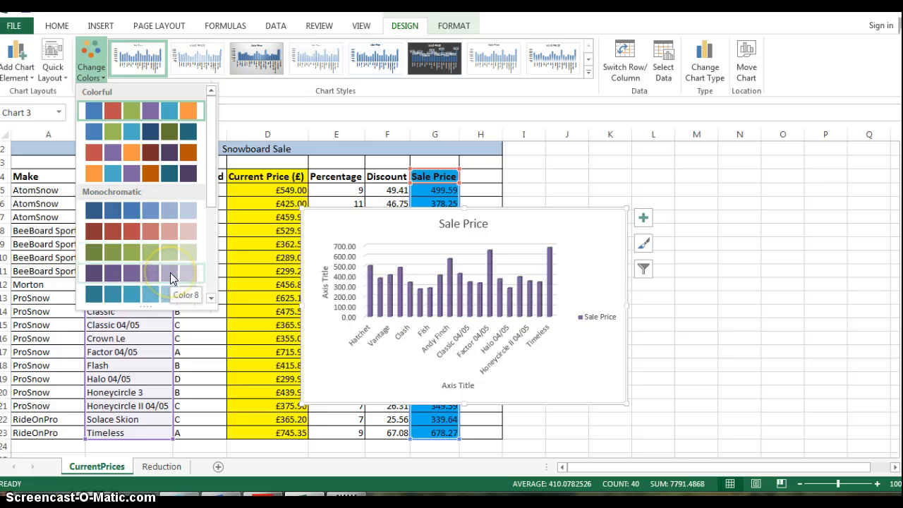
left_click(167, 296)
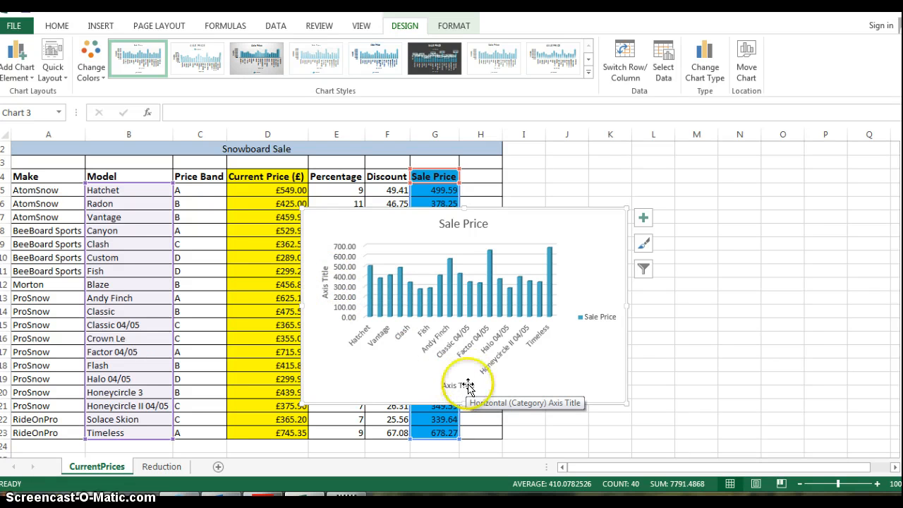
Enlarge the chart and place it over the table so that it spans about columns C to M and rows 3 to 22
left_click_drag(626, 404, 734, 433)
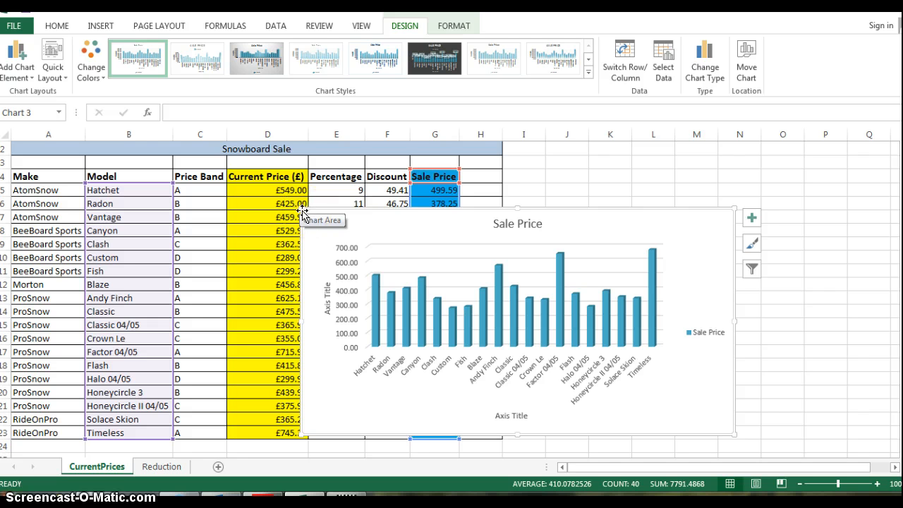
left_click_drag(306, 213, 193, 198)
left_click(545, 204)
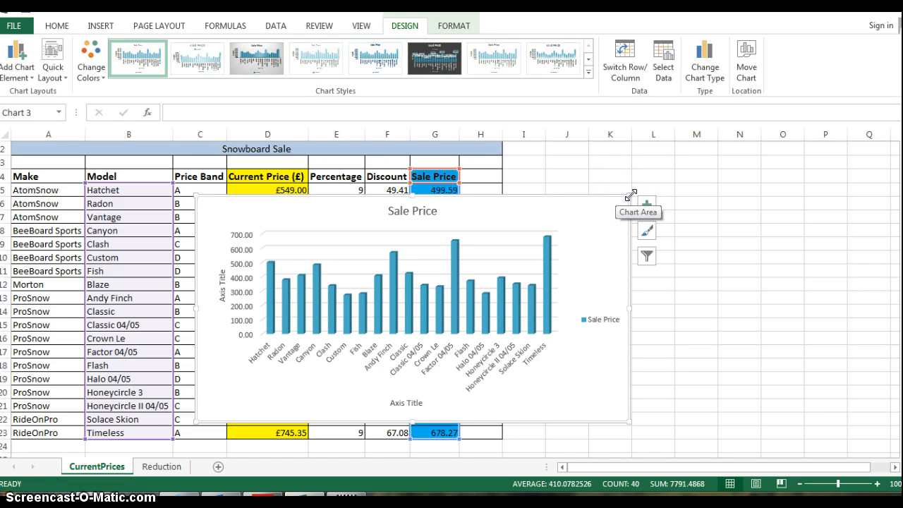
left_click_drag(630, 195, 690, 155)
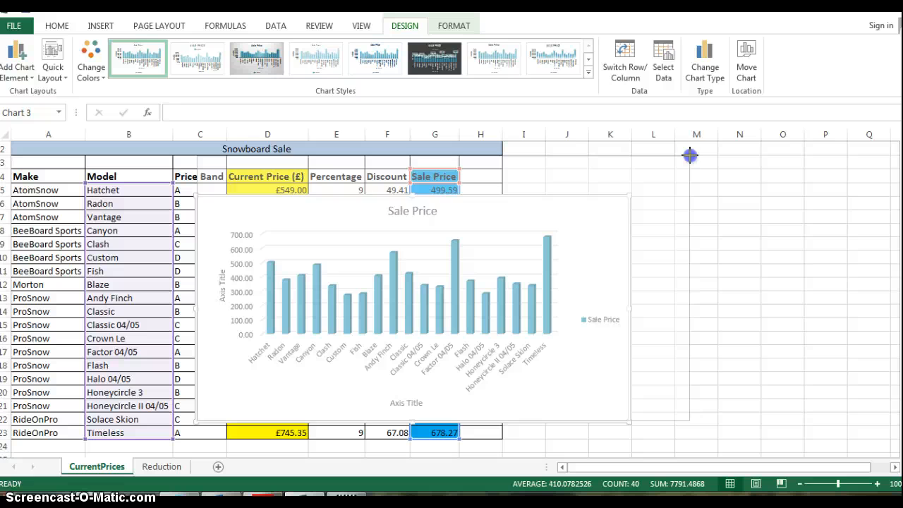
left_click_drag(690, 155, 690, 156)
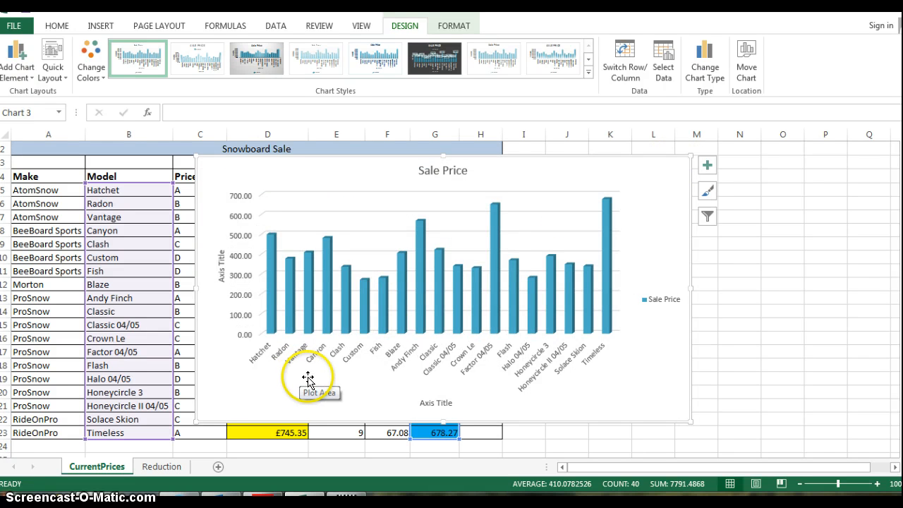
Replace the placeholder text of the chart's horizontal axis title with "Model"
left_click(435, 403)
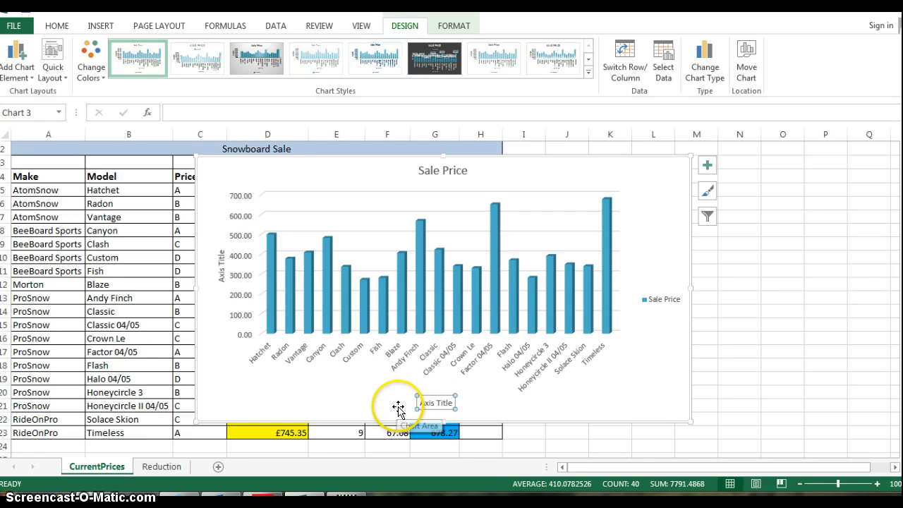
left_click(222, 277)
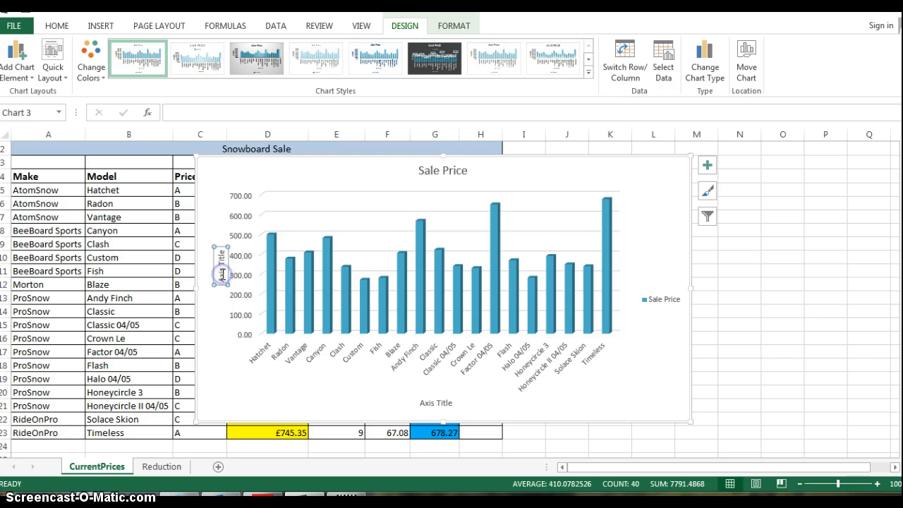
left_click(436, 403)
left_click(454, 403)
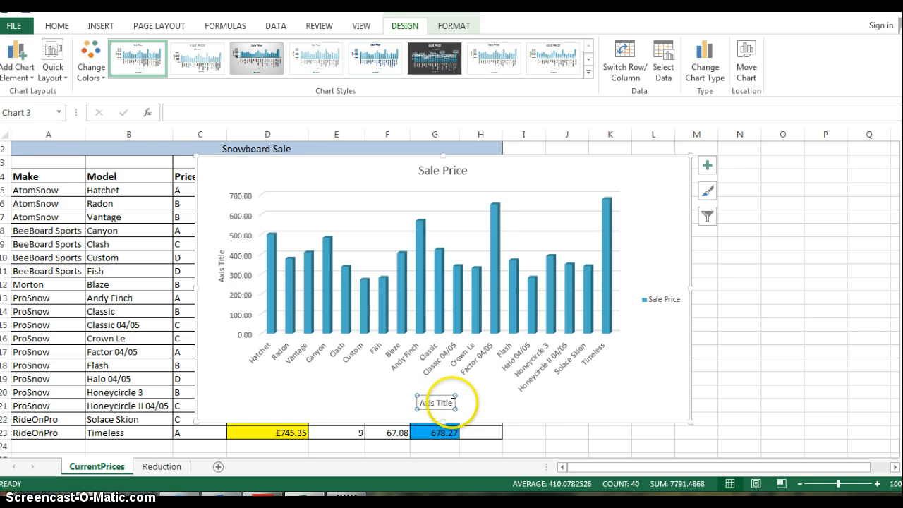
left_click(449, 402)
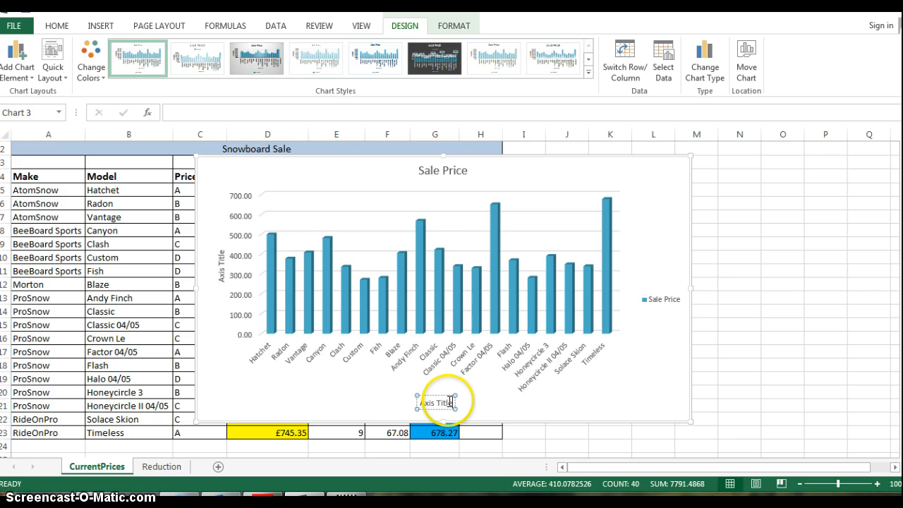
key("BackSpace")
key("BackSpace")
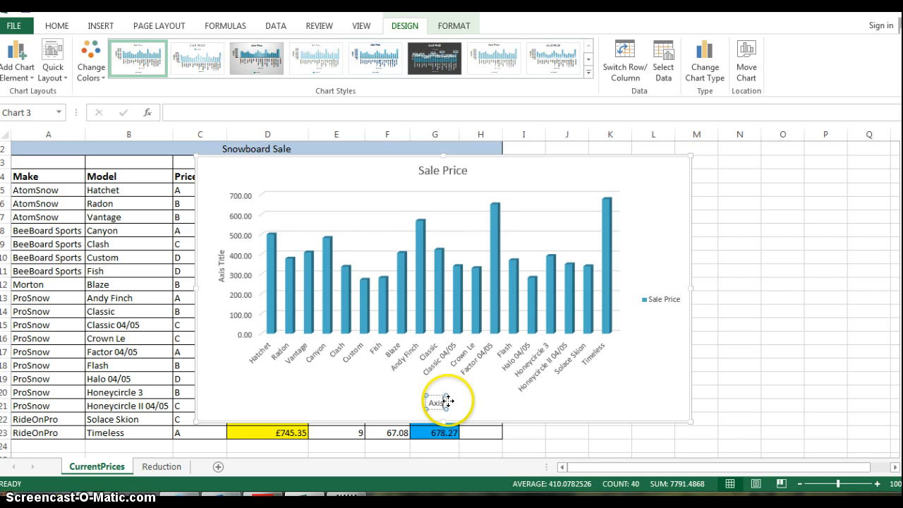
key("BackSpace")
key("BackSpace")
key("BackSpace")
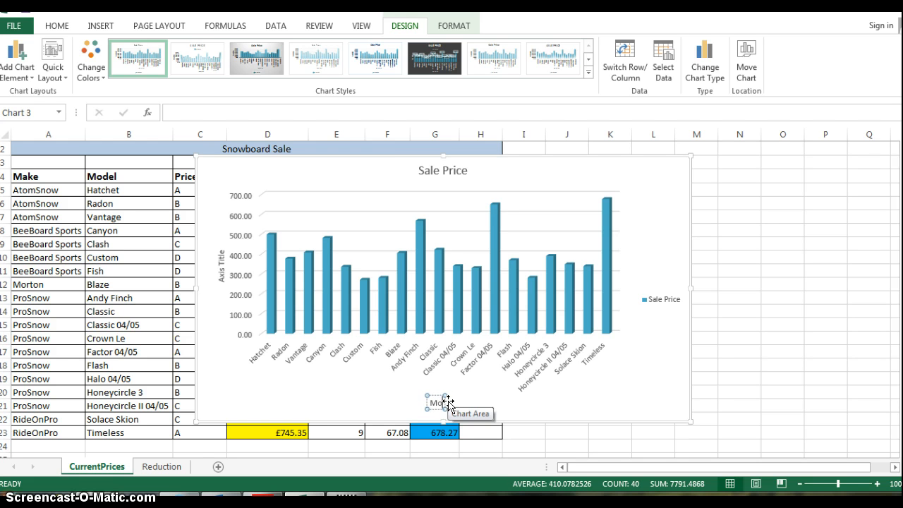
type("Model")
left_click(450, 402)
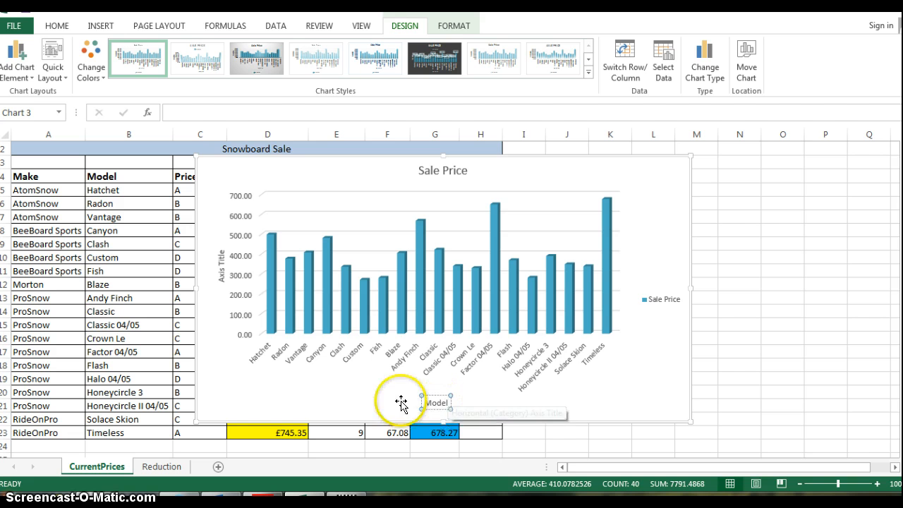
Replace the placeholder text of the chart's vertical axis title with "Sale Price"
left_click(221, 267)
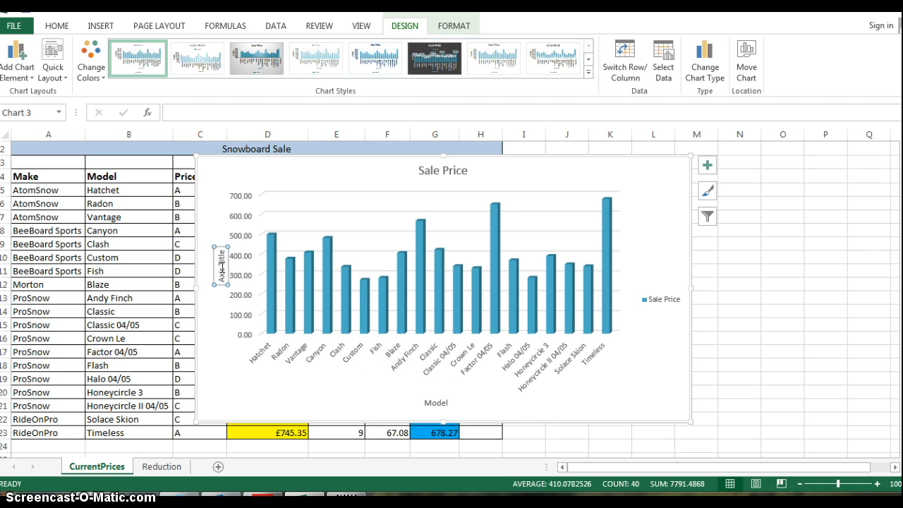
double_click(222, 257)
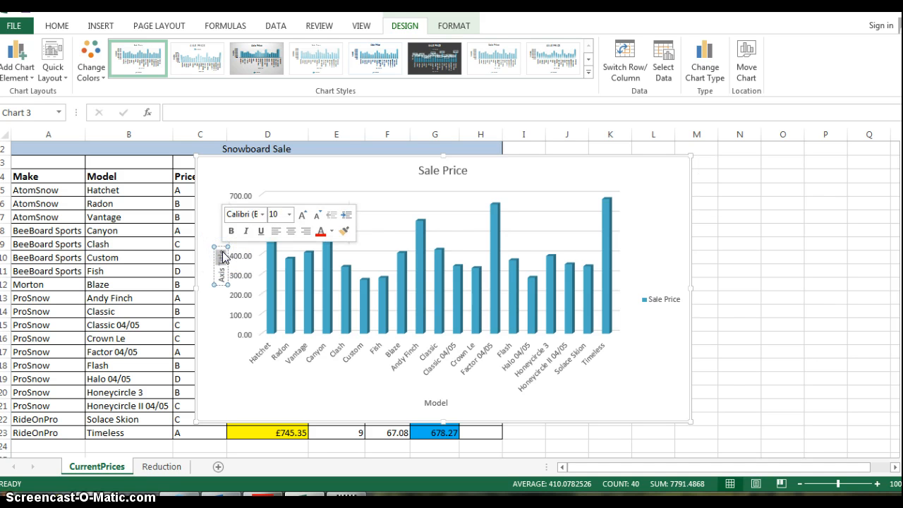
key("Delete")
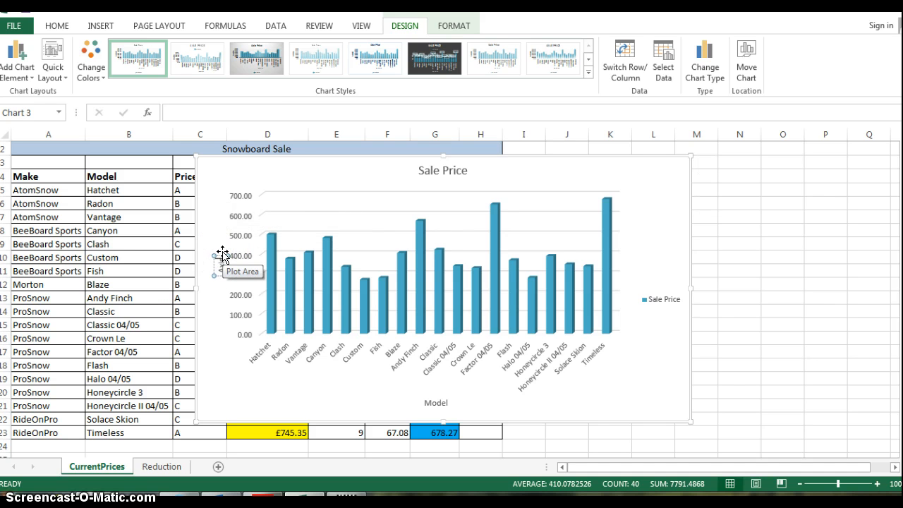
key("BackSpace")
key("BackSpace")
key("BackSpace")
key("BackSpace")
key("BackSpace")
type("Sale Price")
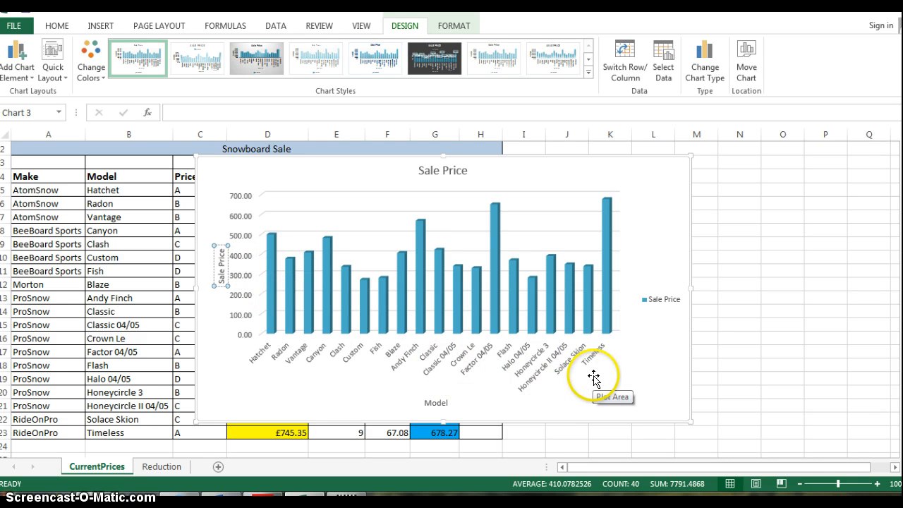
Extend the chart title to read "Airway Outdoors Snowboard Sale Price"
left_click(441, 171)
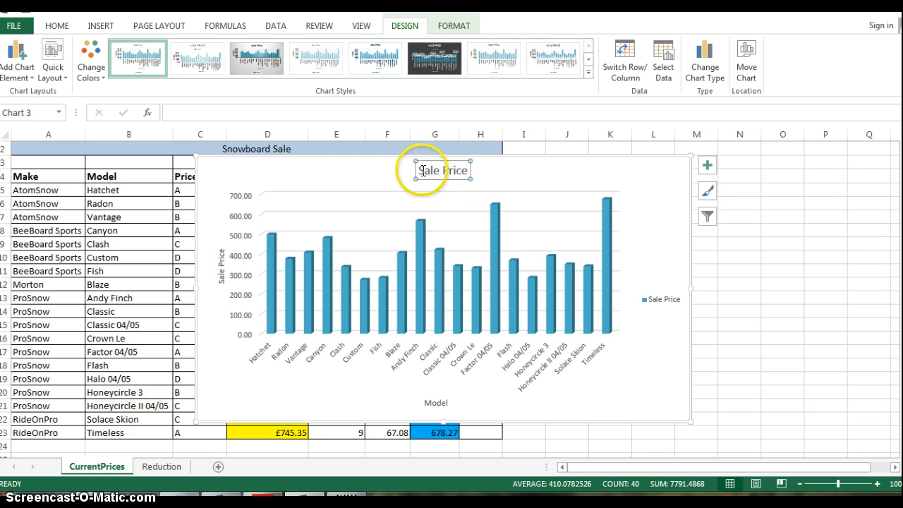
left_click(420, 171)
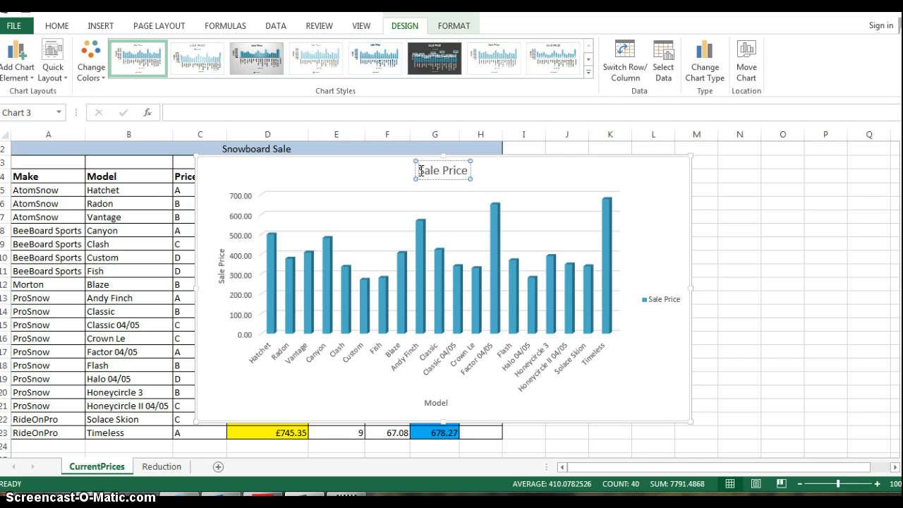
key("BackSpace")
type("Airway")
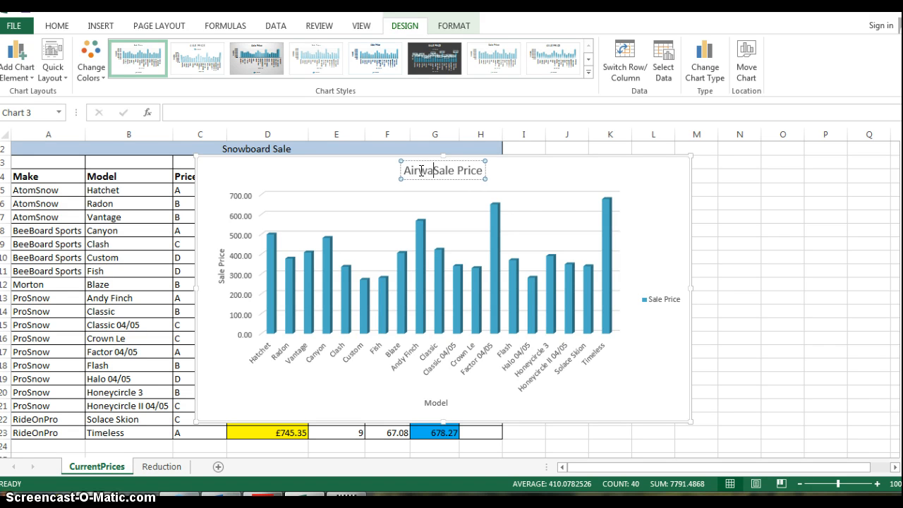
type(" Outdoors")
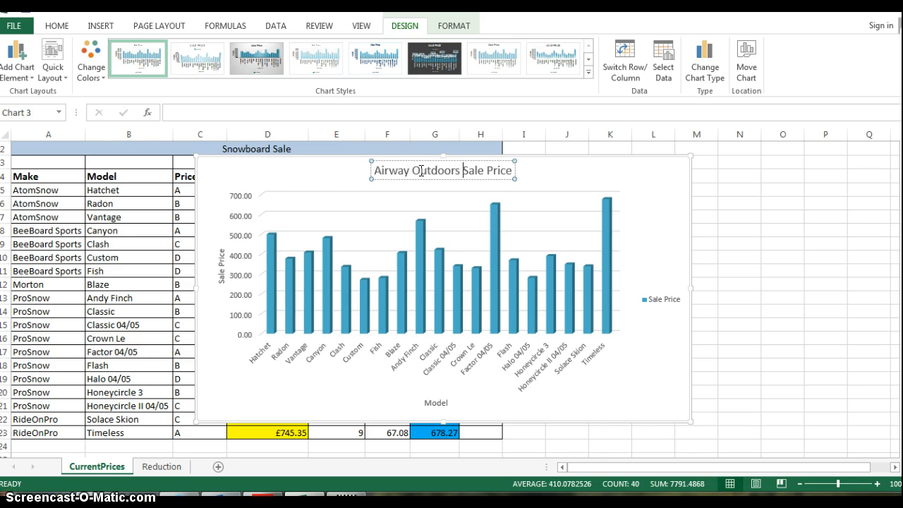
type(" Snowboard")
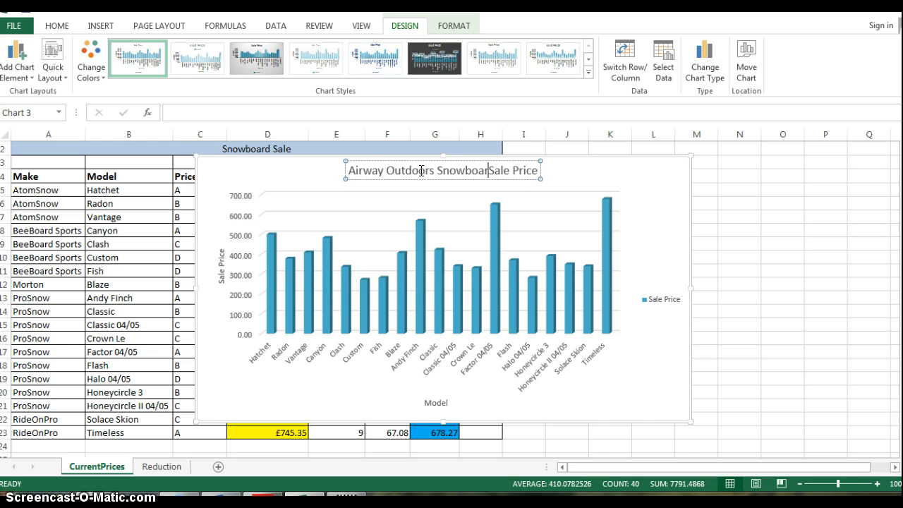
left_click(586, 176)
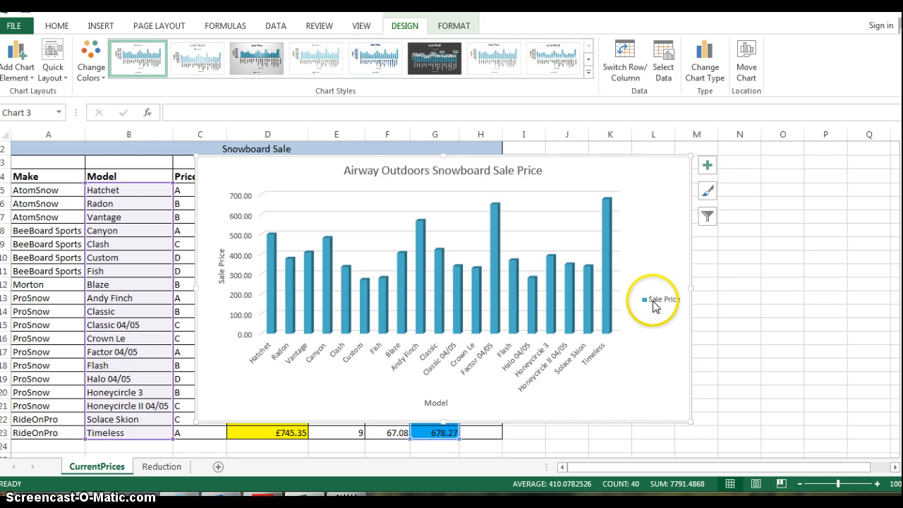
left_click(662, 302)
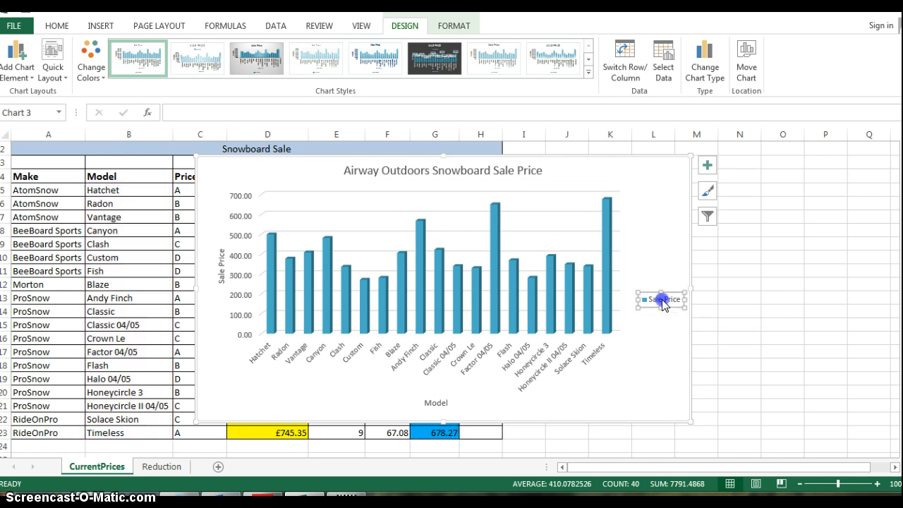
left_click(661, 303)
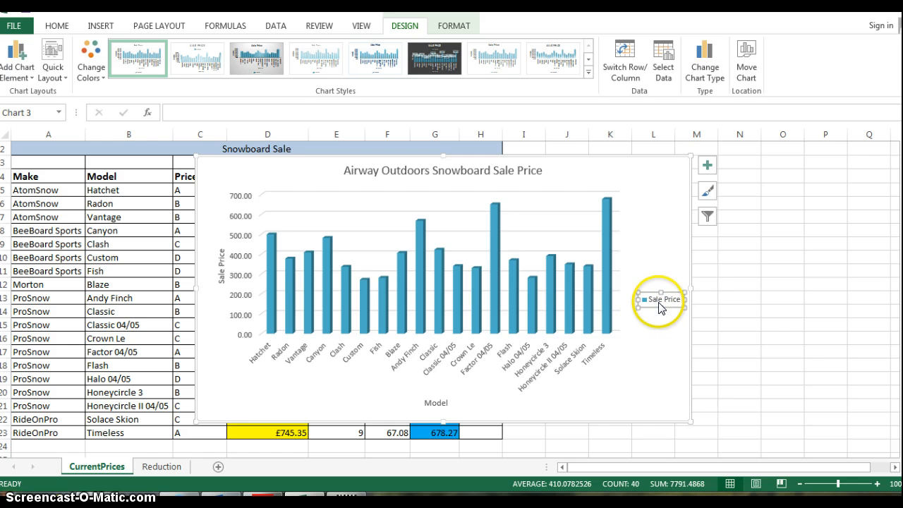
left_click(653, 334)
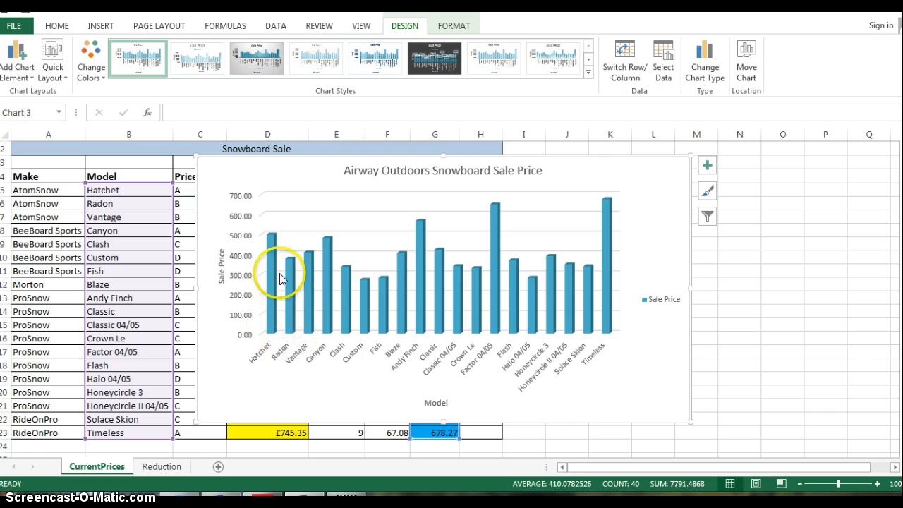
left_click(290, 346)
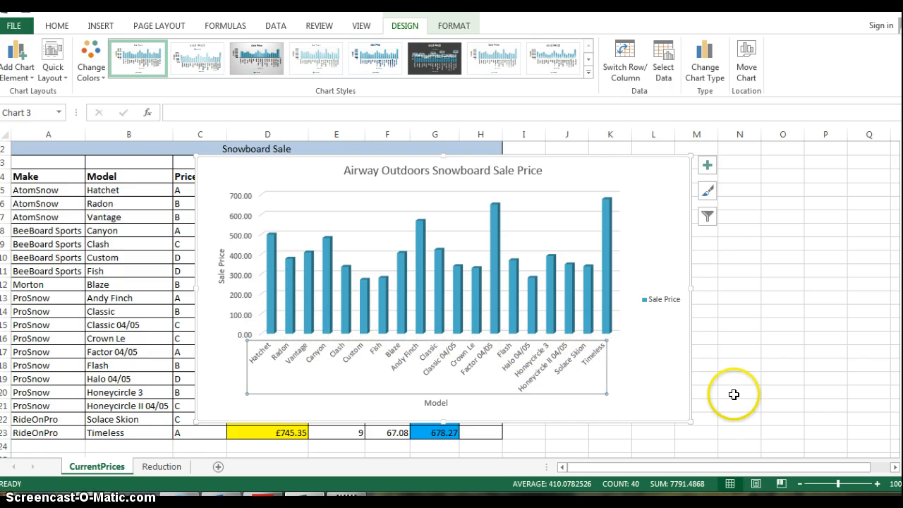
Resize the chart so that it spans about columns C to M and rows 3 to 23
left_click_drag(690, 421, 498, 323)
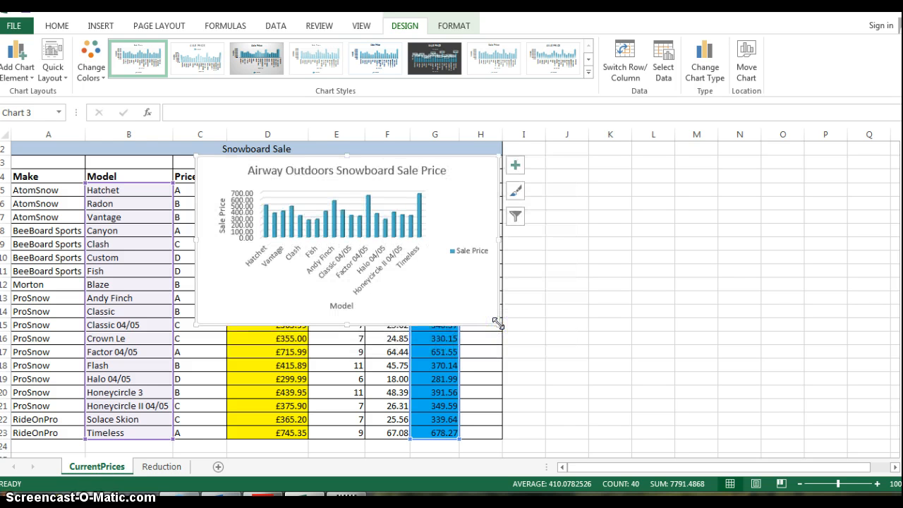
left_click_drag(498, 323, 717, 437)
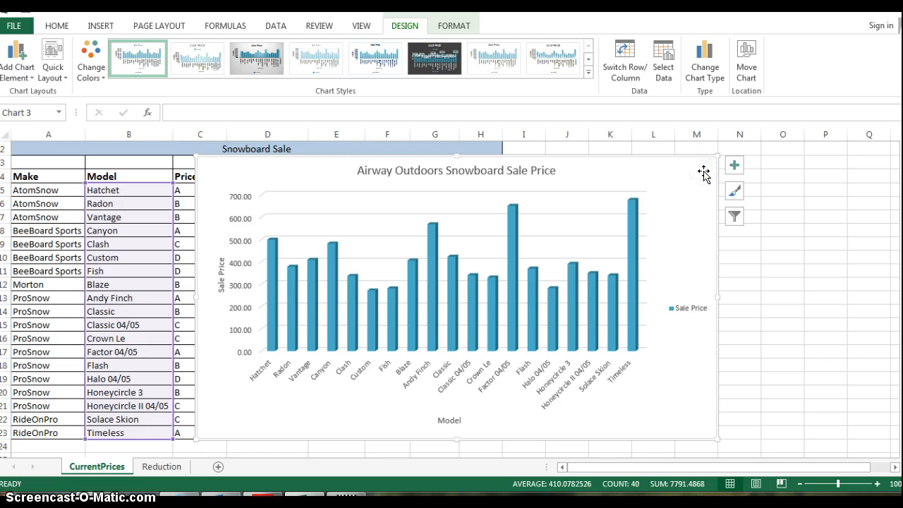
Cut the whole sale price chart from the CurrentPrices sheet
right_click(704, 171)
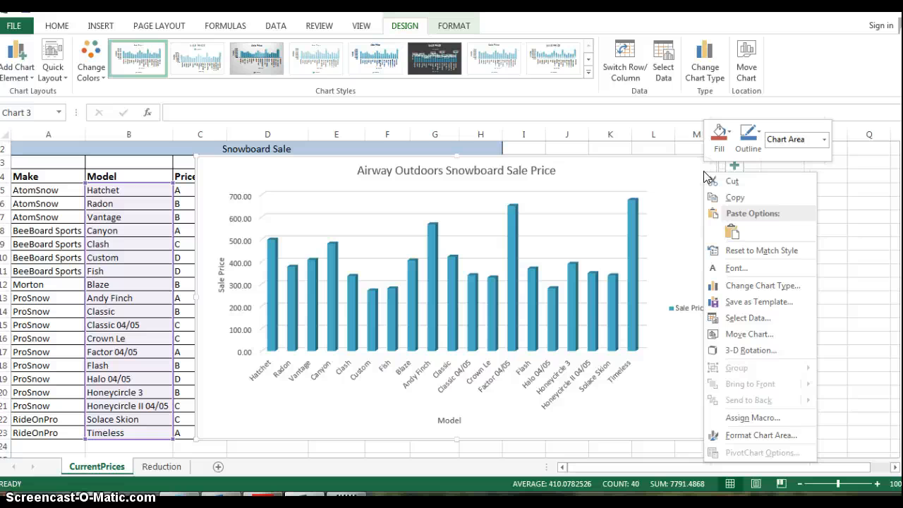
left_click(725, 182)
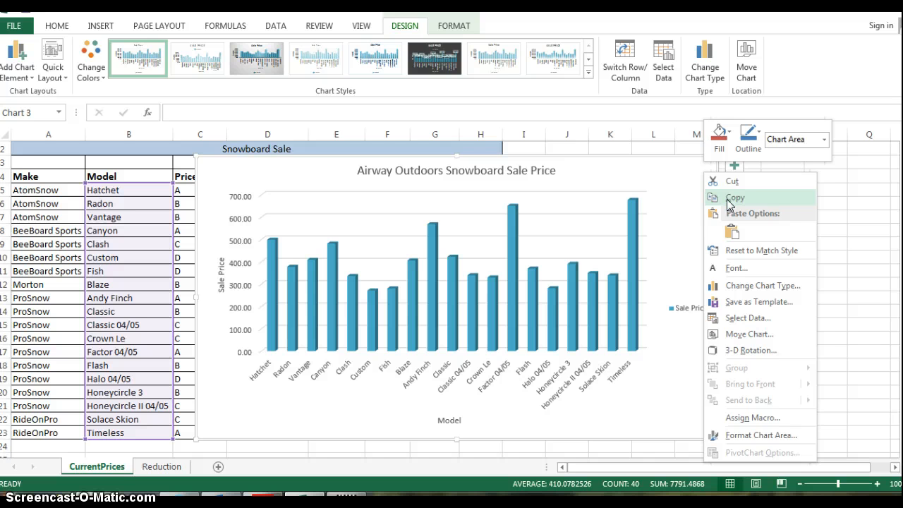
left_click(731, 202)
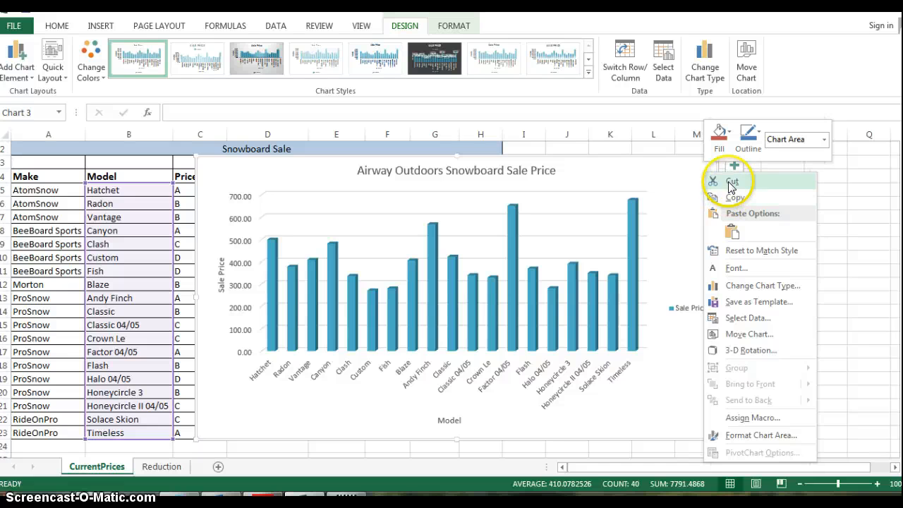
left_click(731, 203)
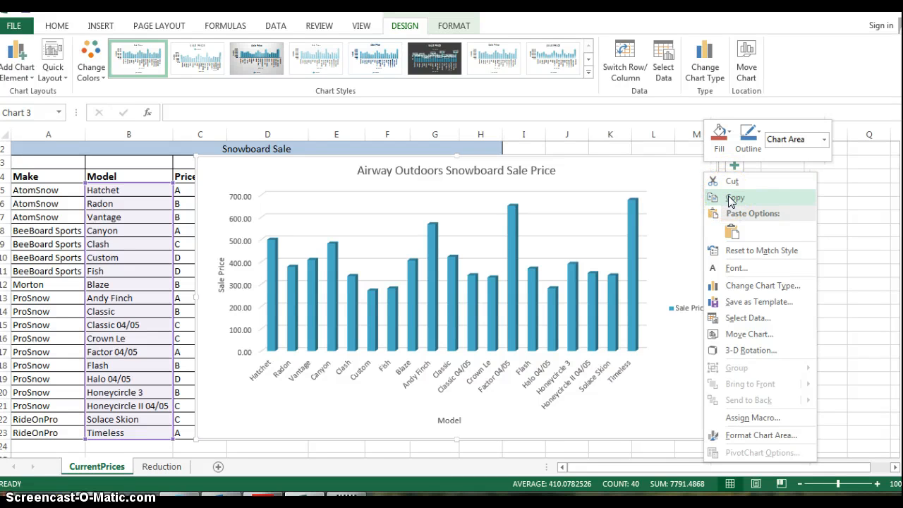
left_click(731, 181)
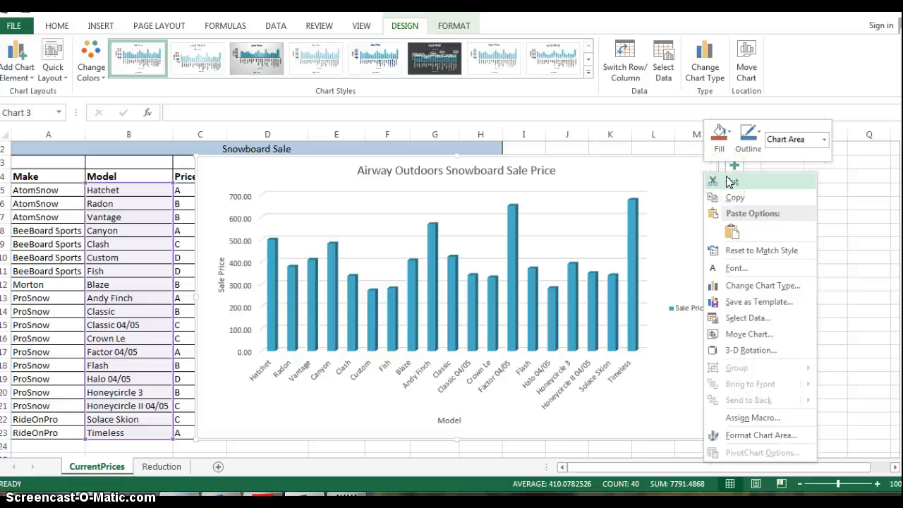
left_click(730, 182)
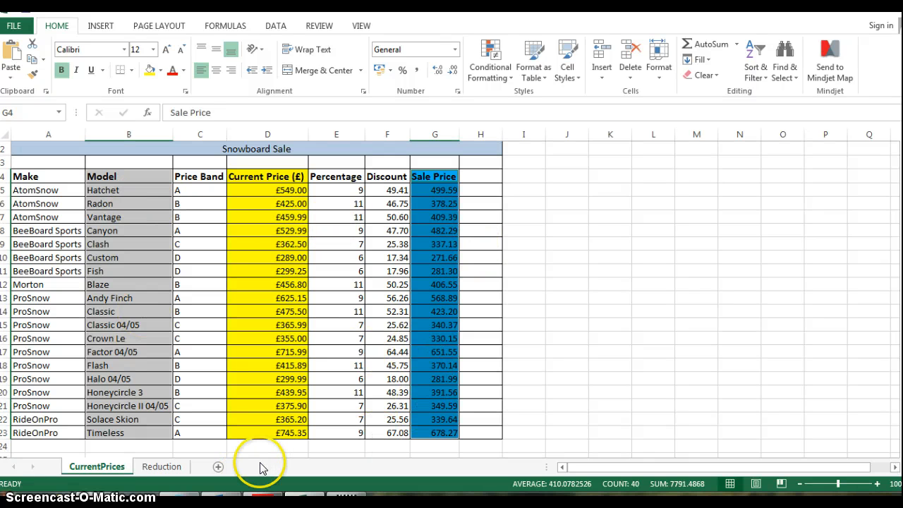
Add a new worksheet after CurrentPrices and paste the chart there at cell B2
left_click(217, 469)
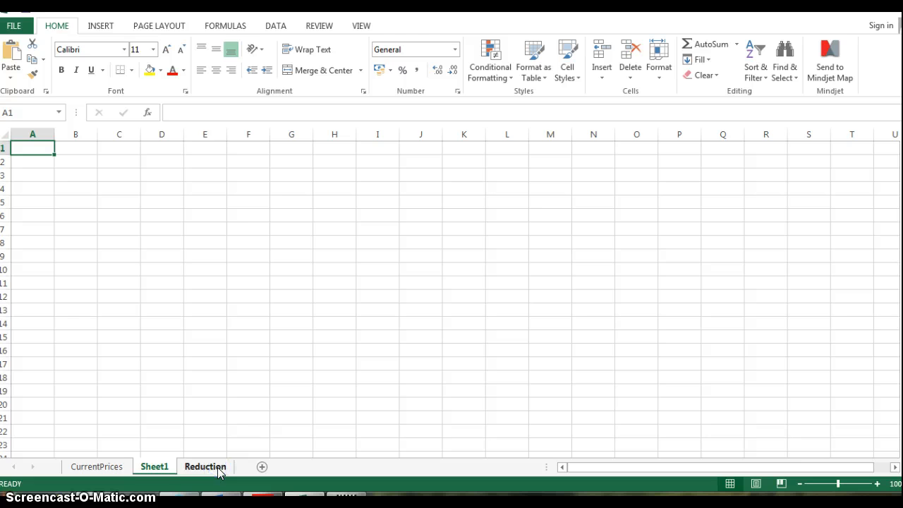
right_click(75, 162)
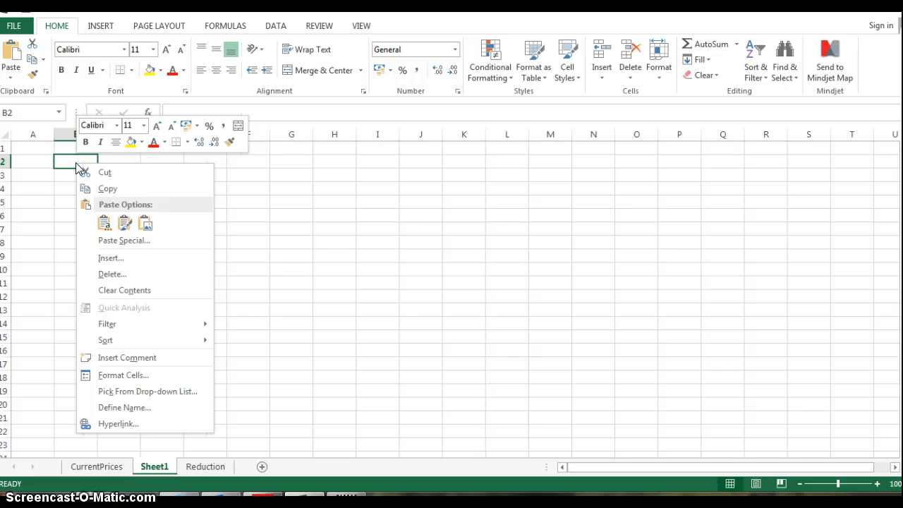
left_click(104, 223)
left_click(611, 327)
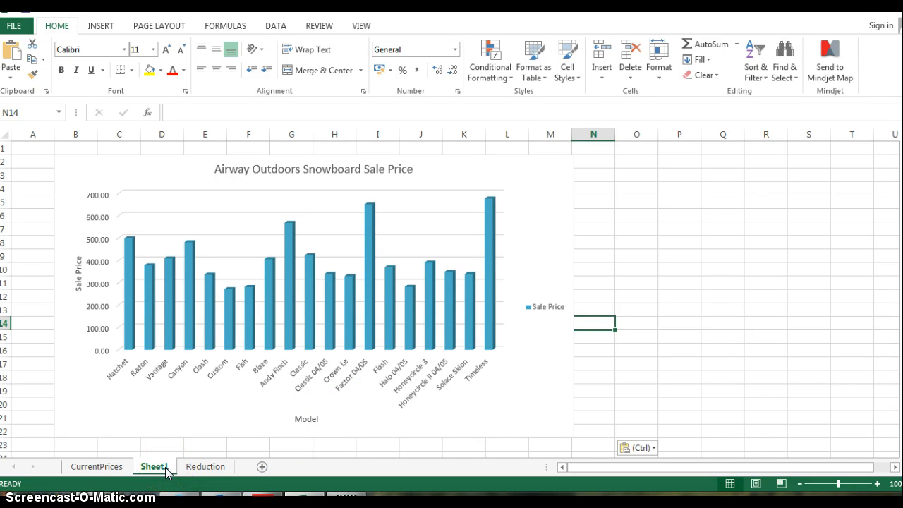
Rename the new worksheet holding the chart as "Sale Price Chart"
left_click(113, 469)
left_click(158, 468)
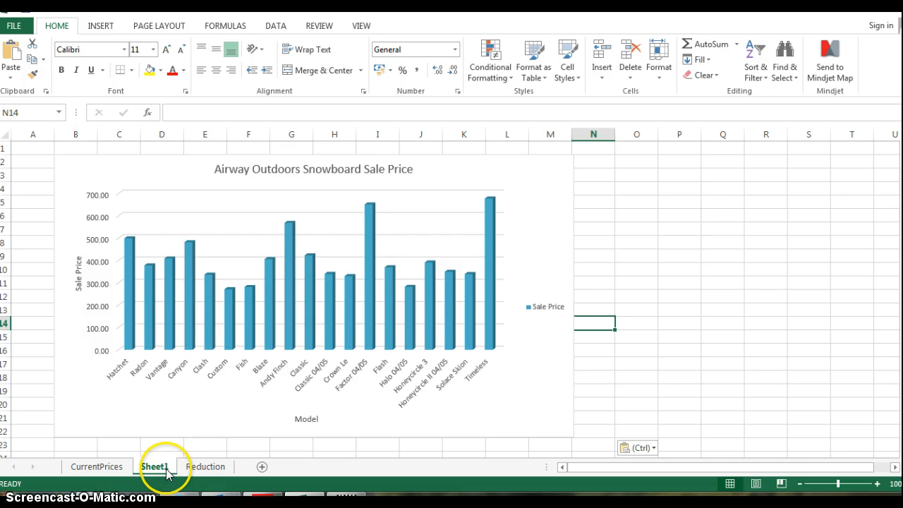
right_click(158, 469)
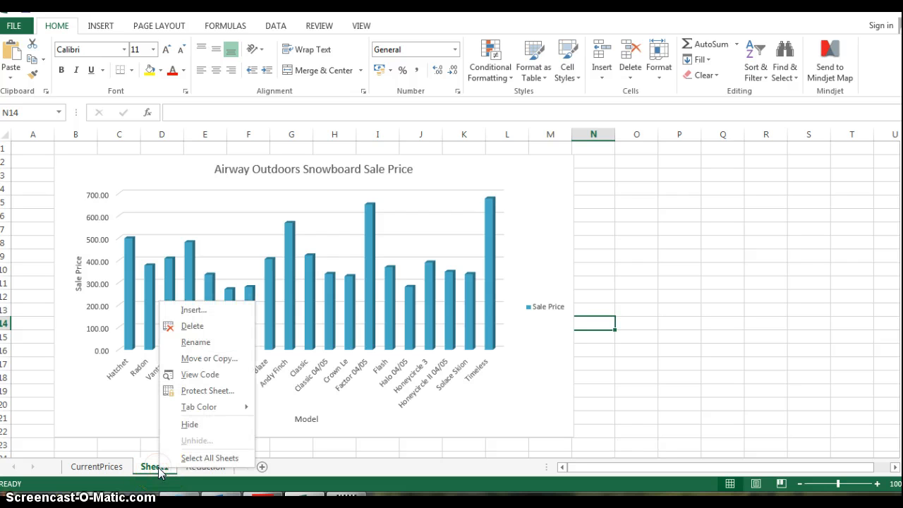
left_click(187, 345)
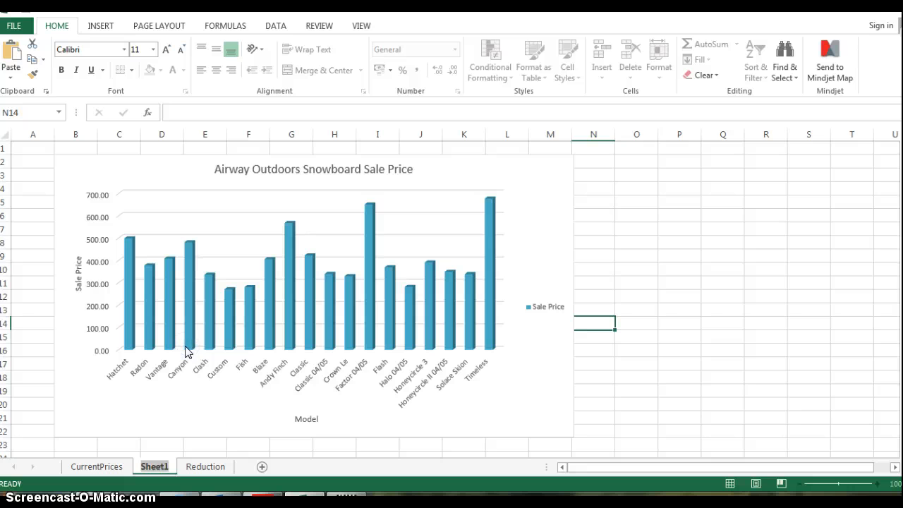
key("BackSpace")
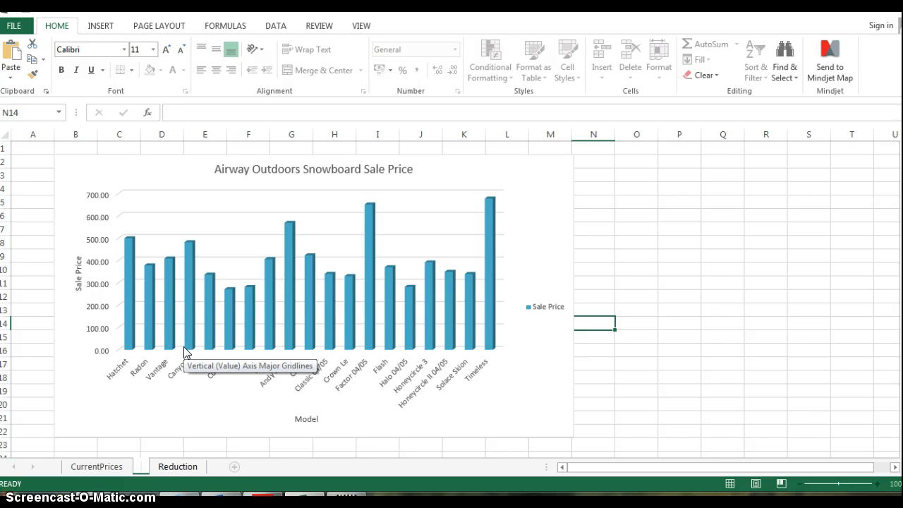
type("Sale P")
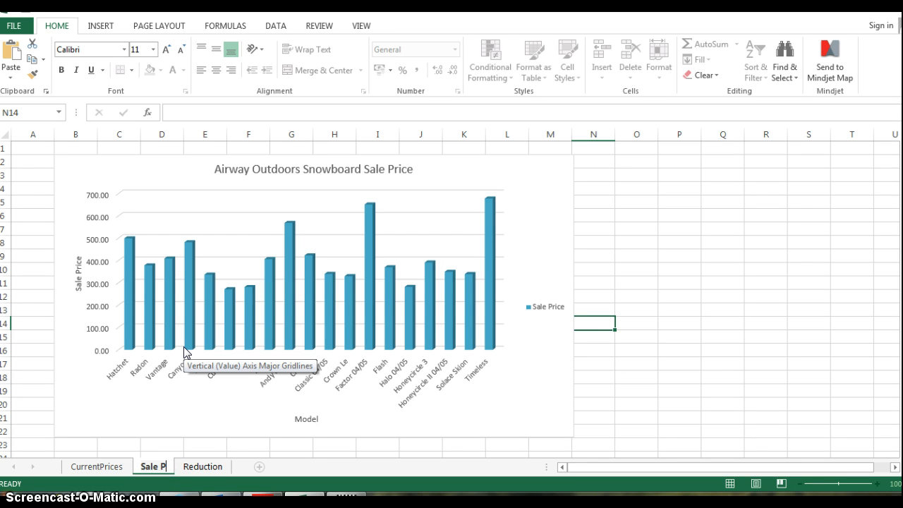
type("rice Chart")
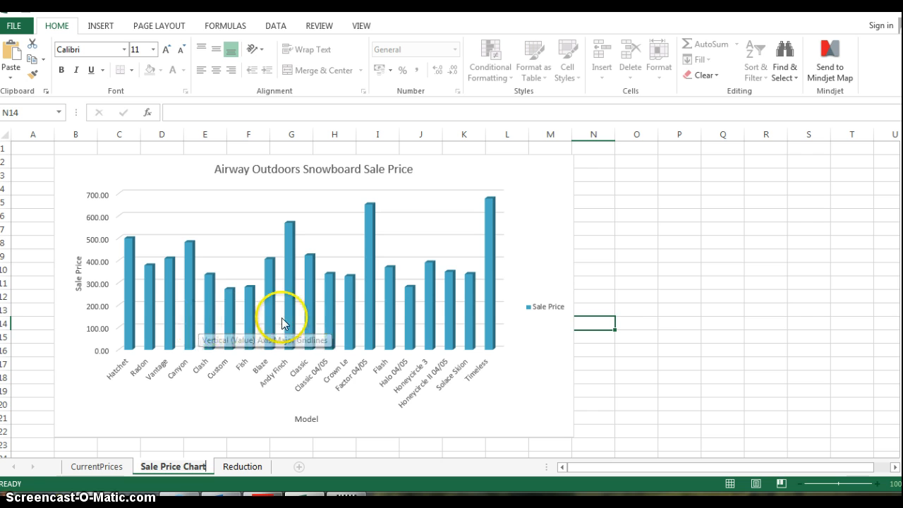
left_click(667, 318)
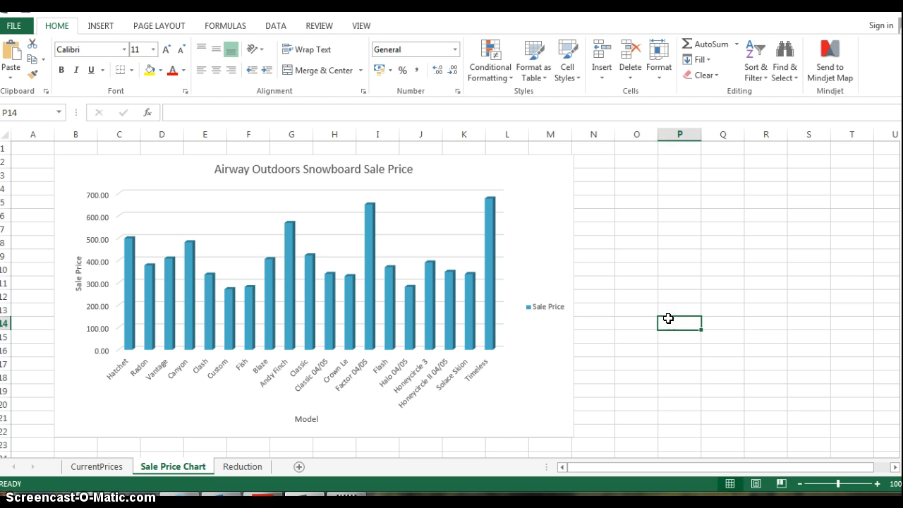
Check the price table on the CurrentPrices sheet and return to the Sale Price Chart sheet
left_click(109, 464)
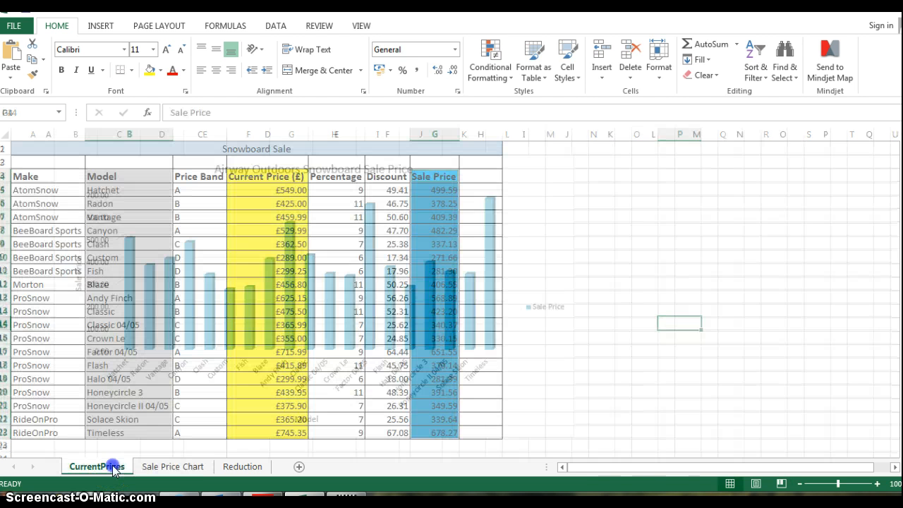
left_click(600, 282)
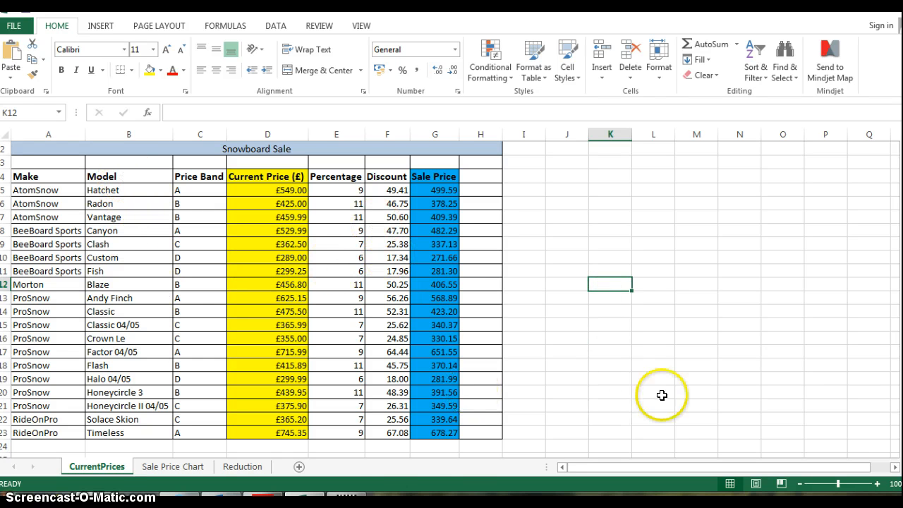
left_click(169, 467)
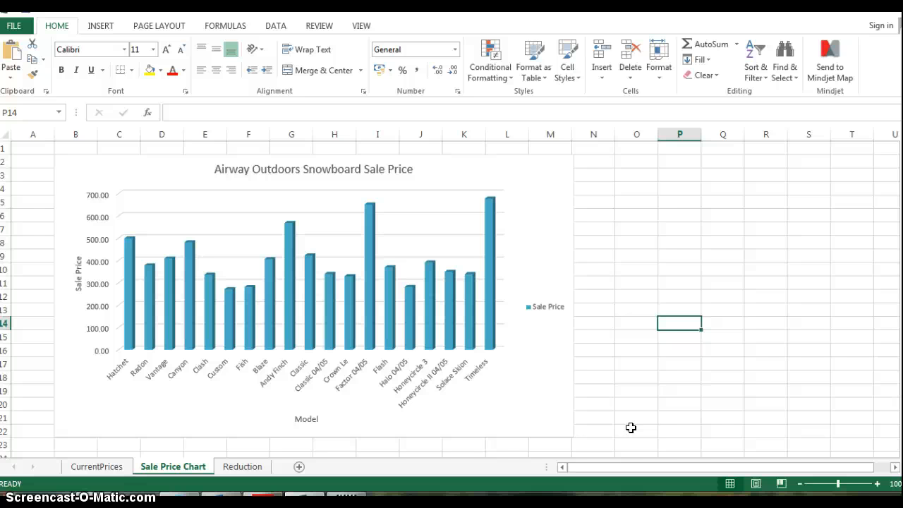
left_click(624, 428)
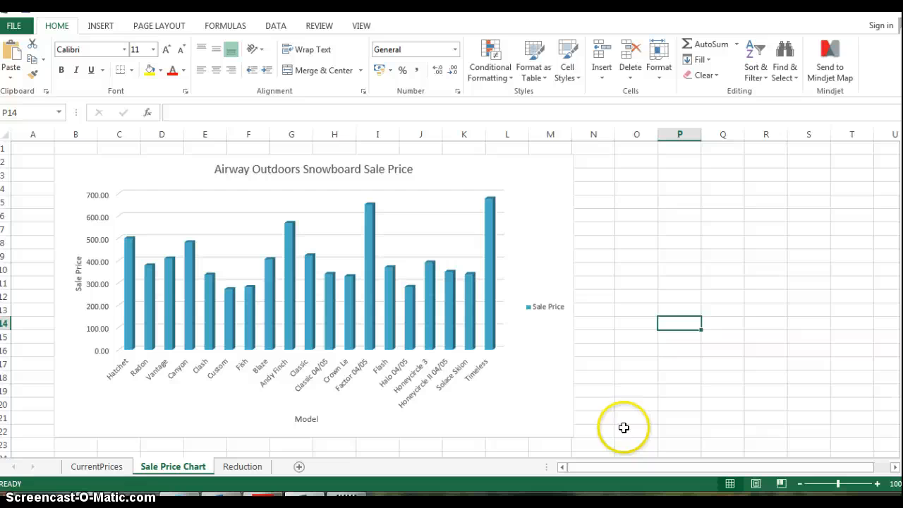
Set the page orientation of the Sale Price Chart sheet to landscape and check the chart against the page break
left_click(158, 27)
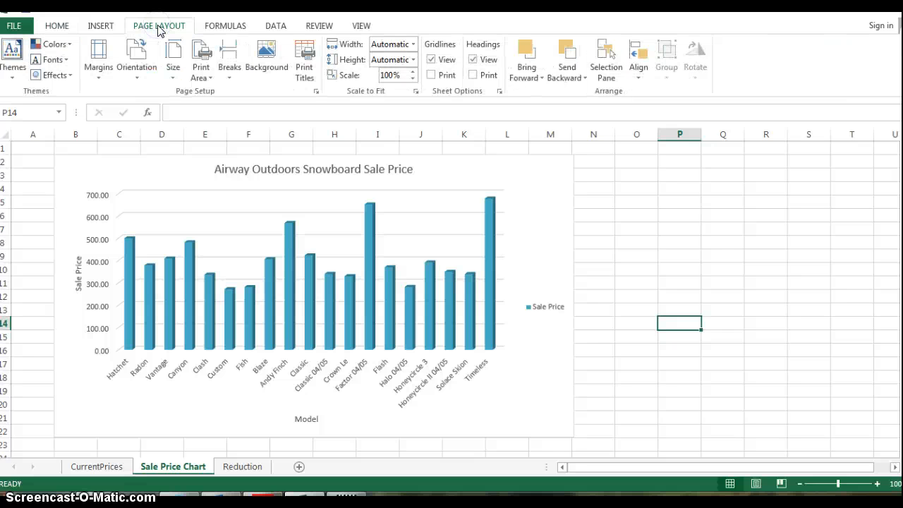
left_click(140, 62)
scroll(352, 298, "down", 2)
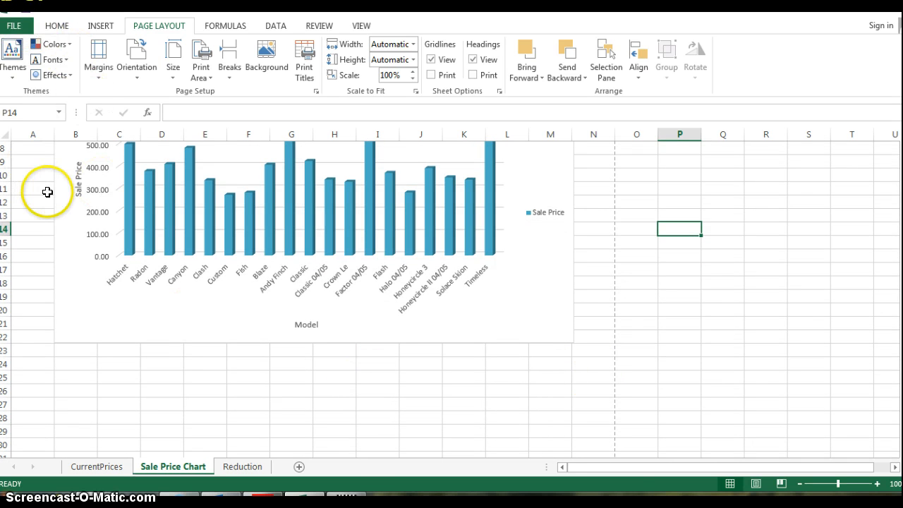
scroll(46, 193, "up", 2)
left_click(21, 201)
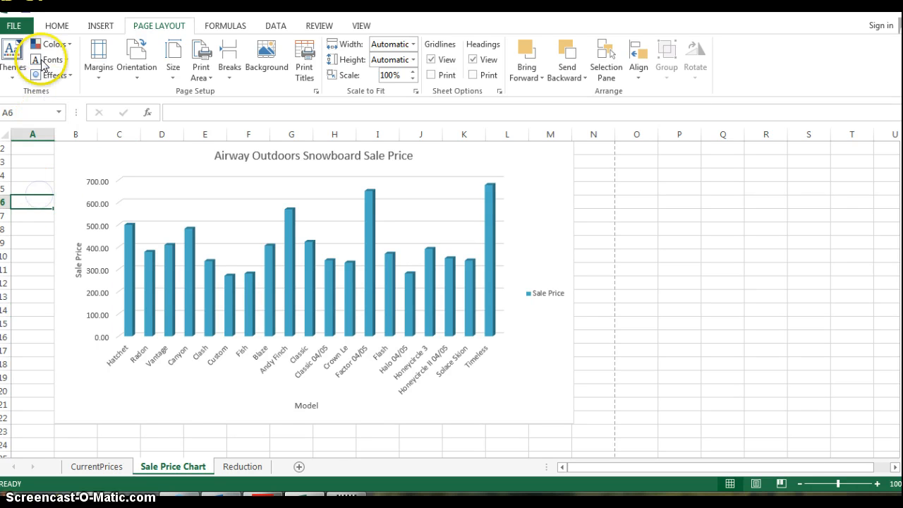